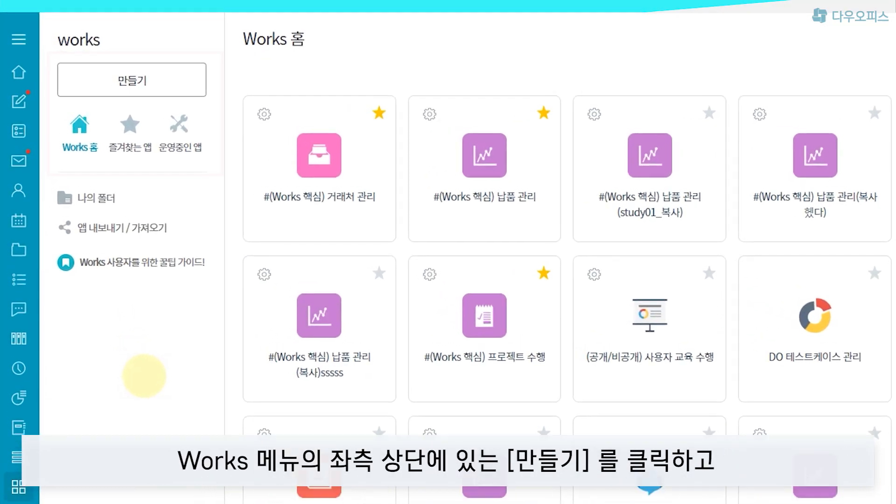
Start creating a new app from the IT 지원 요청 sample template.
left_click(132, 80)
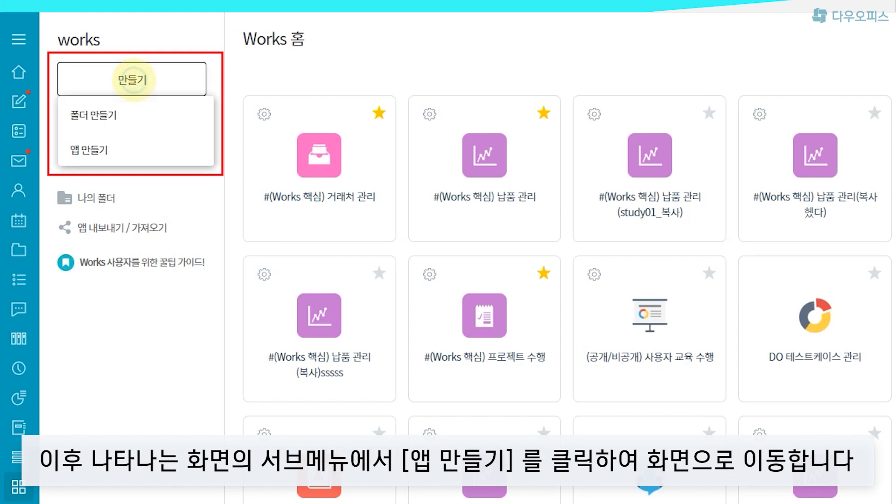
left_click(131, 154)
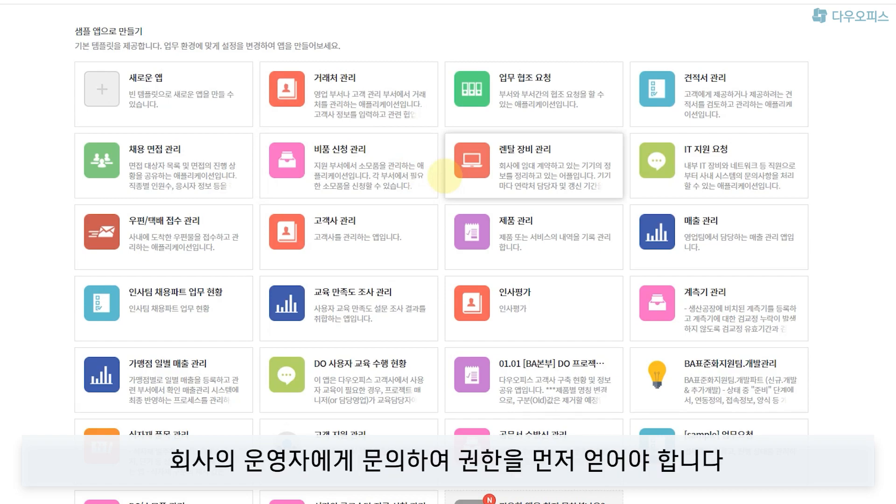
scroll(444, 175, "down", 2)
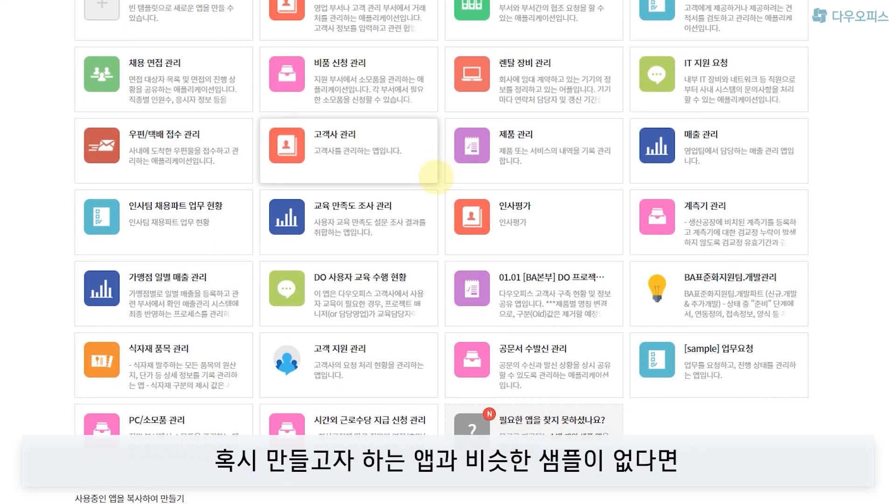
scroll(435, 81, "down", 2)
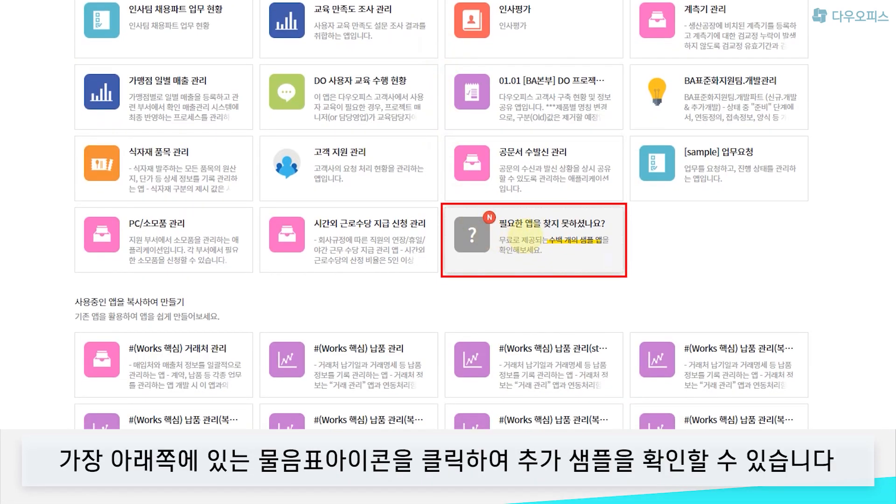
left_click(526, 235)
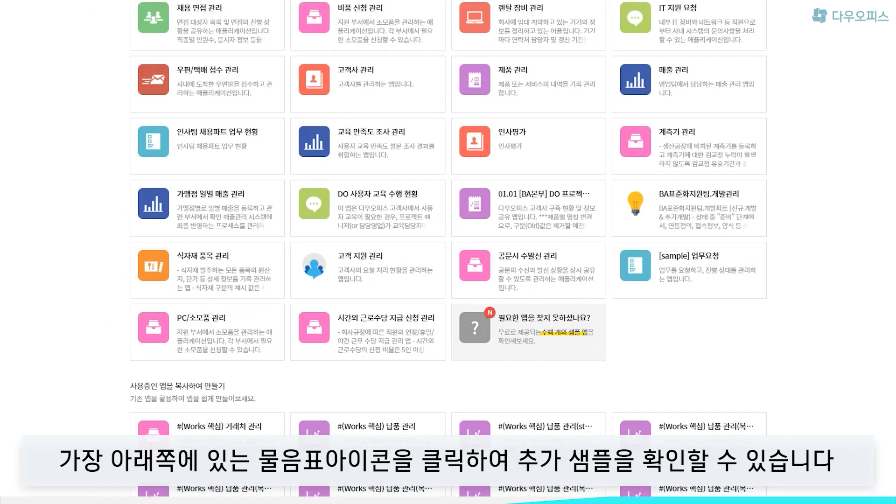
scroll(458, 329, "up", 3)
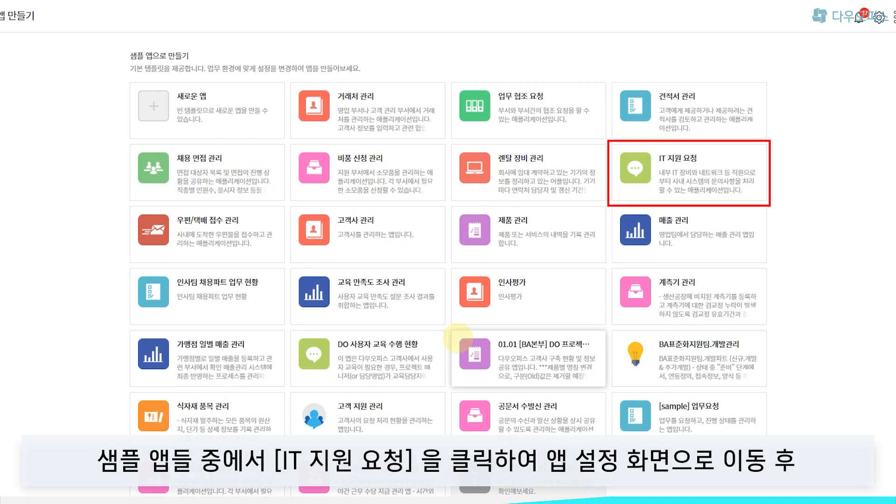
left_click(644, 163)
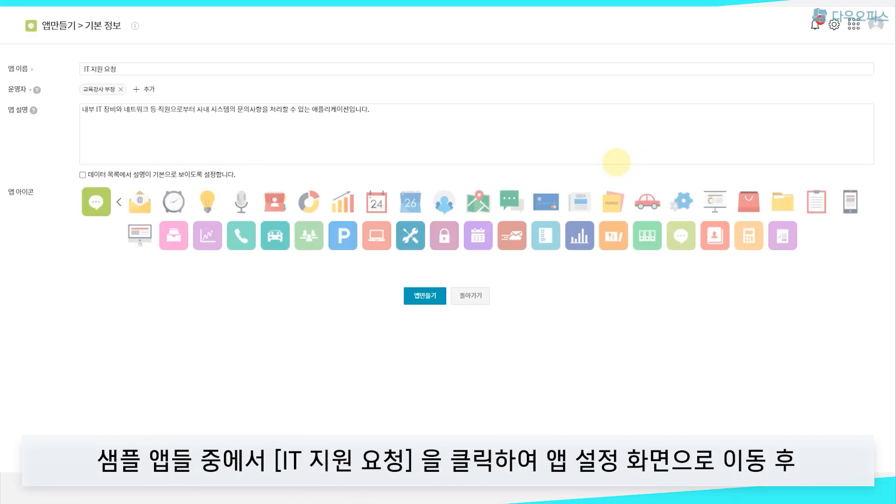
Add a second operator to the app from the organization chart.
left_click(158, 68)
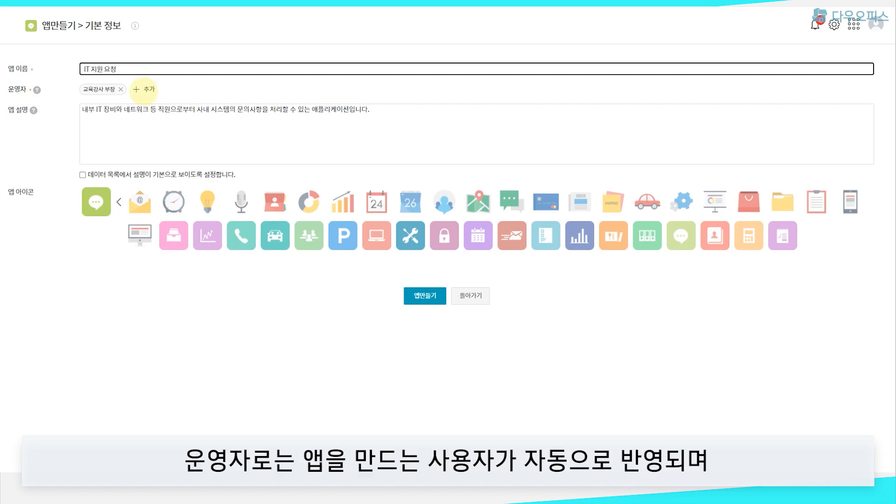
left_click(144, 89)
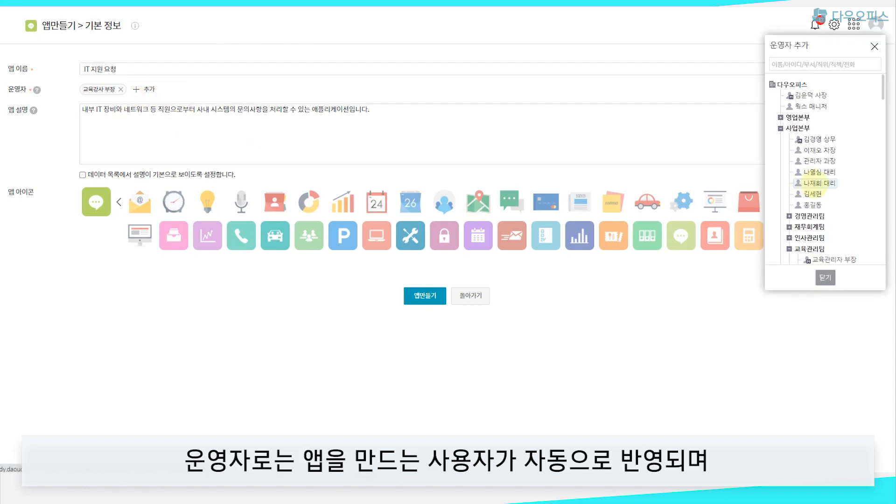
left_click(819, 183)
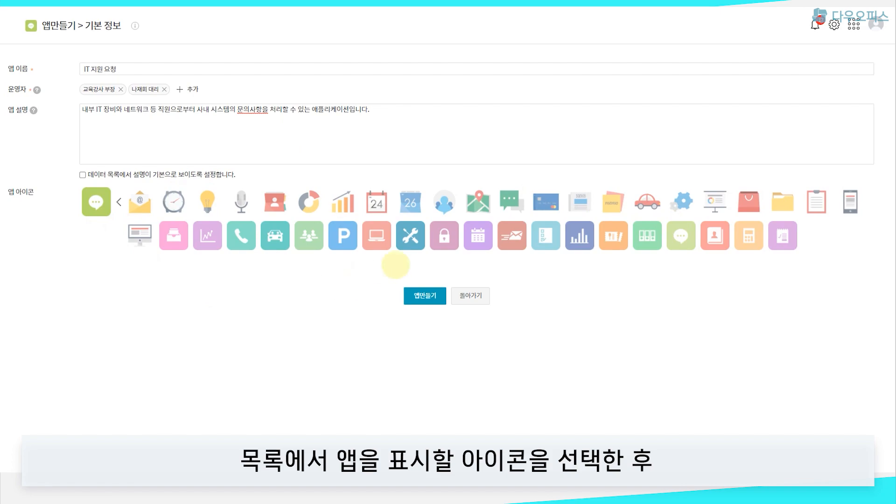
Choose the blue crossed-tools icon for the app and create the app.
left_click(411, 236)
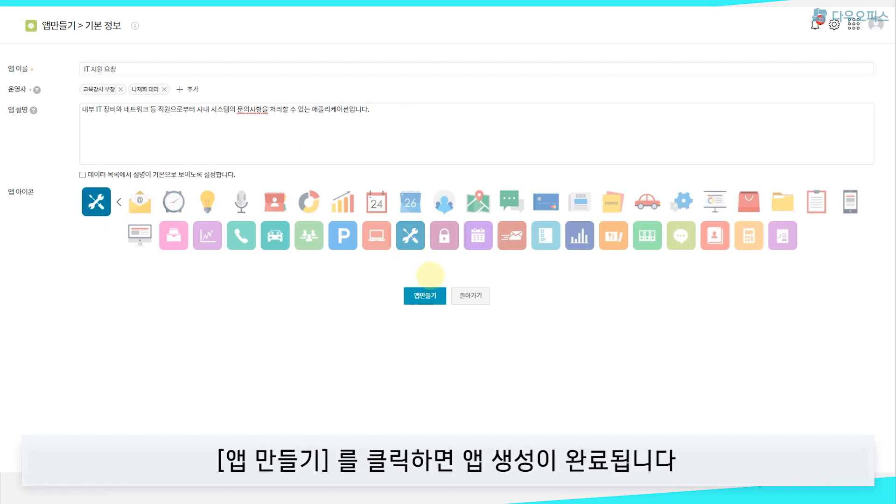
left_click(425, 295)
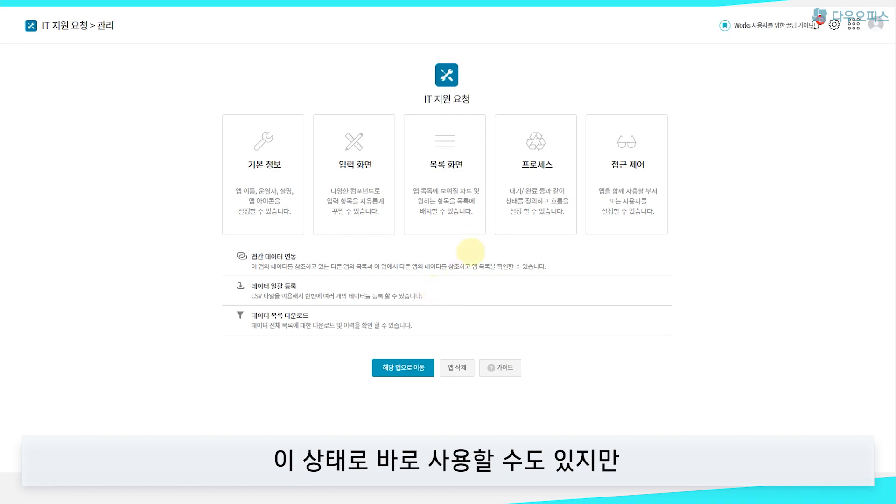
Go to the new IT 지원 요청 app and open its input screen (입력 화면) settings.
left_click(406, 367)
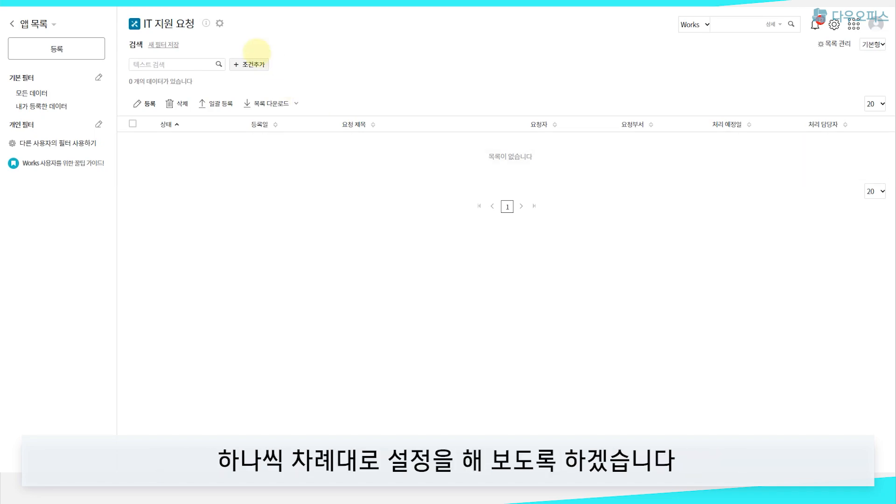
left_click(220, 23)
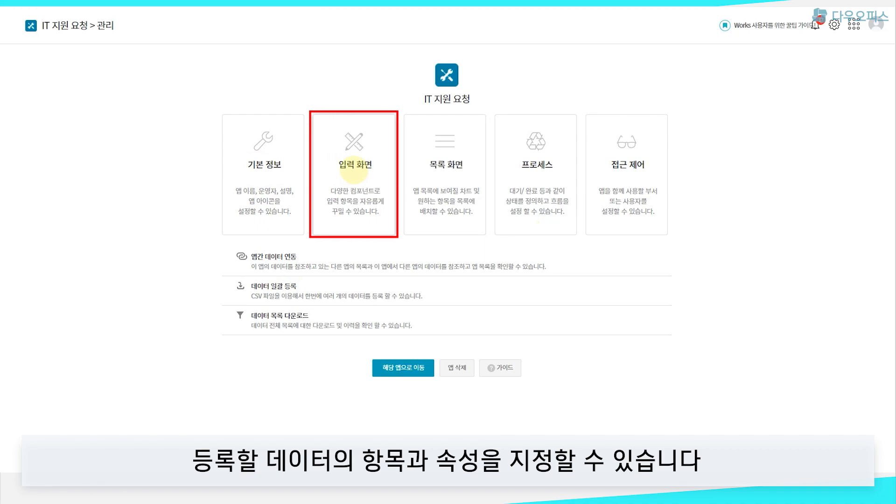
left_click(354, 170)
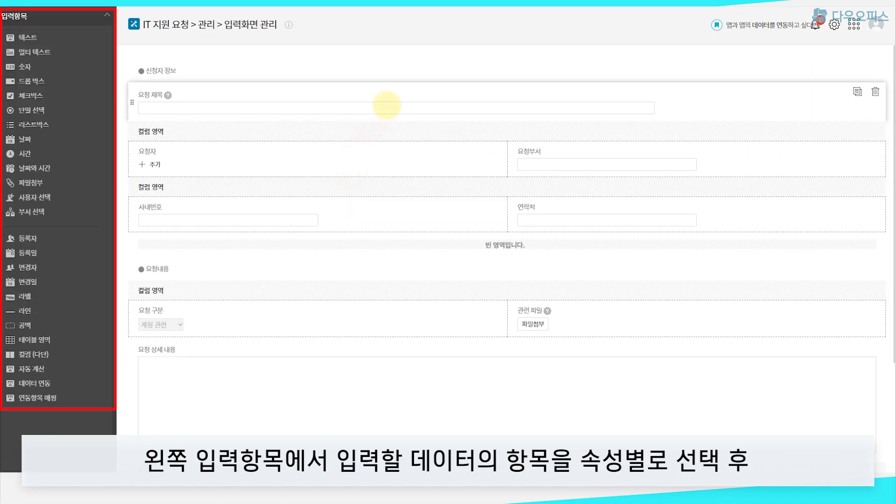
Examine the properties of the 신청자 정보 label and the 요청 제목 field on the input form.
left_click(381, 72)
left_click_drag(29, 110, 186, 226)
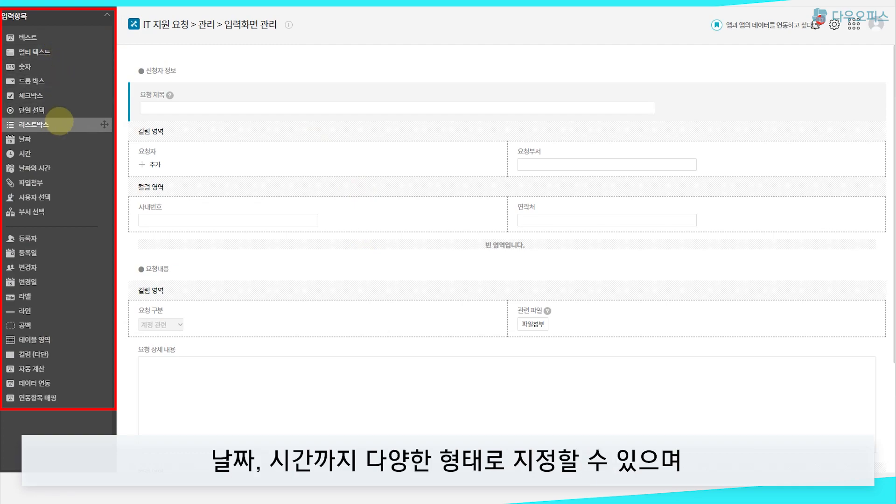
left_click(380, 72)
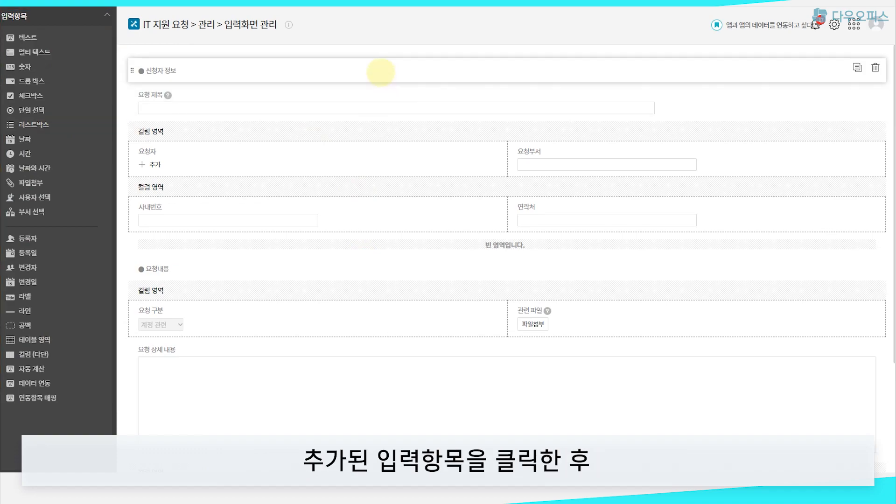
left_click(381, 73)
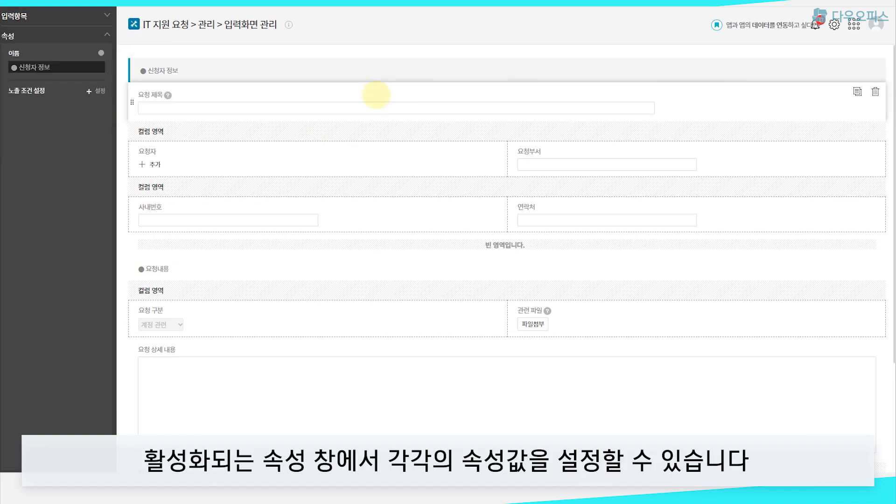
left_click(376, 95)
scroll(360, 192, "down", 3)
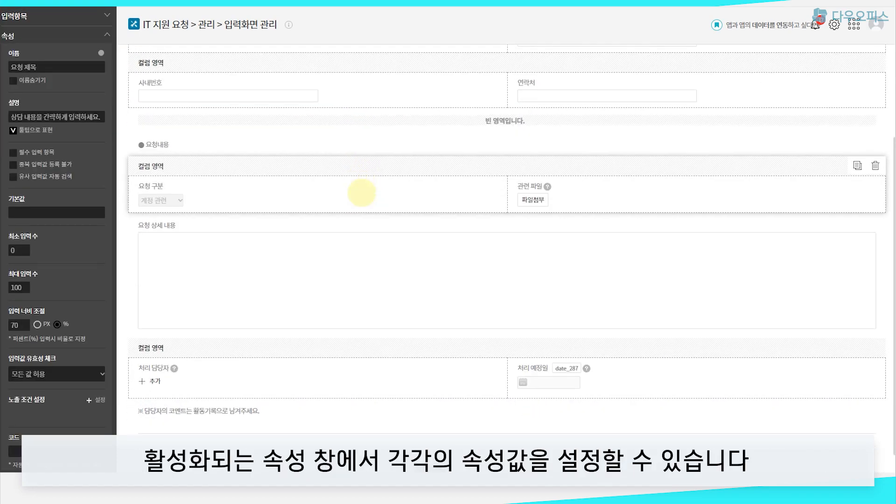
scroll(360, 192, "up", 3)
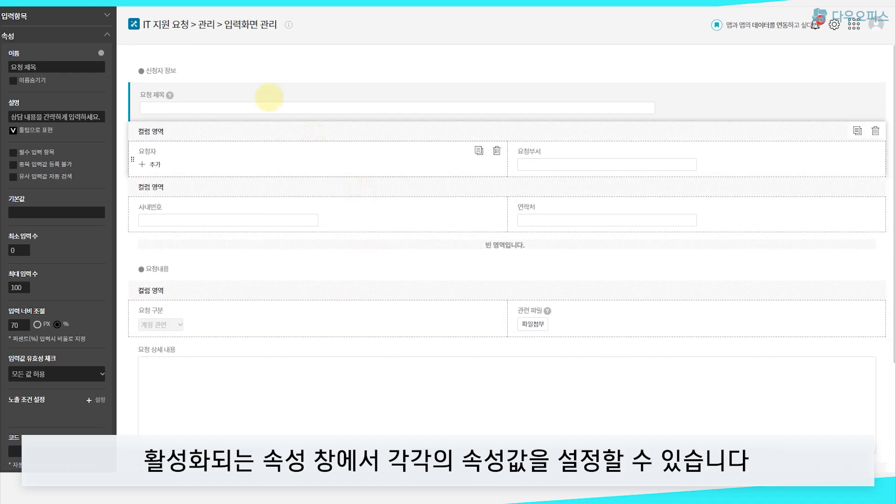
Add a 단일 선택 item below 사내번호 and a 텍스트 item below 연락처.
left_click(108, 17)
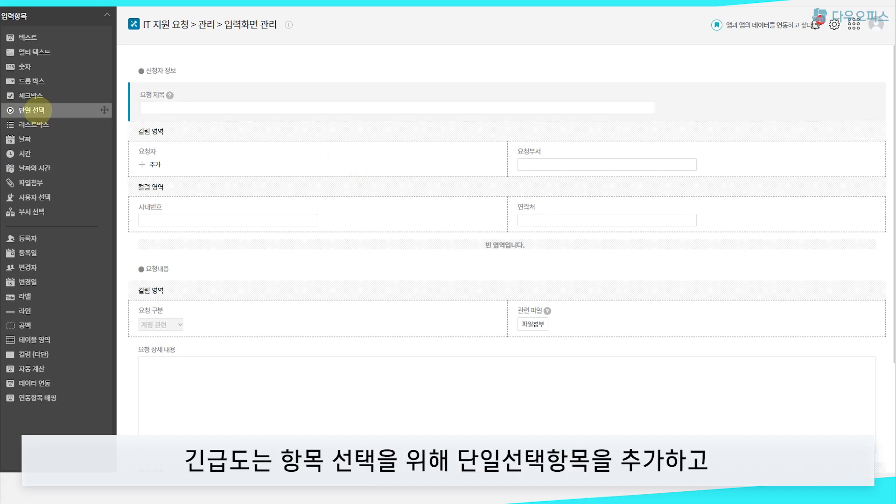
left_click_drag(29, 110, 187, 237)
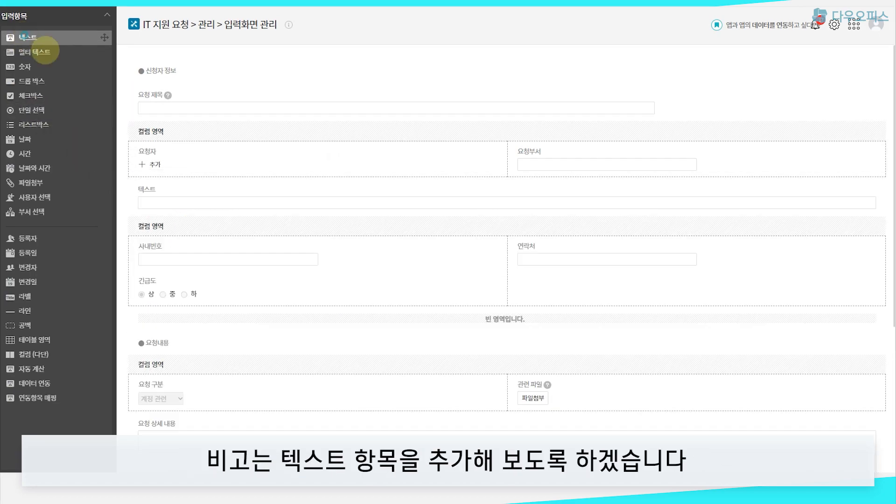
left_click_drag(42, 38, 549, 285)
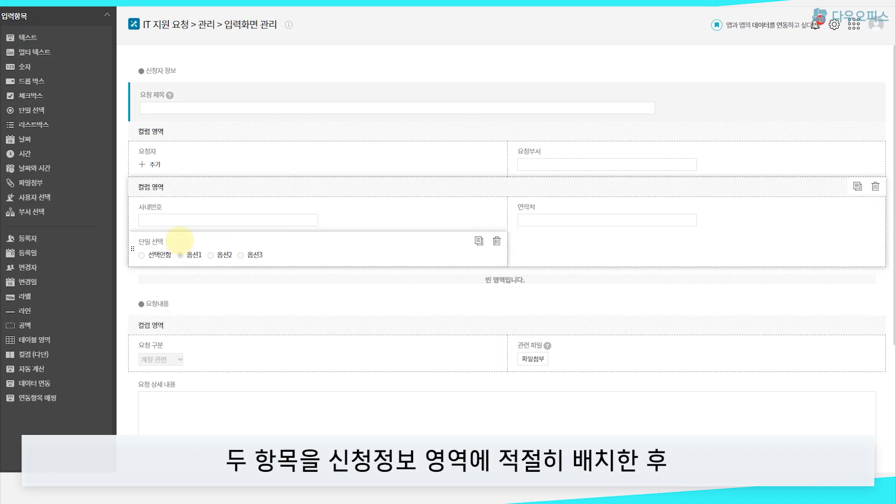
Rename the 단일 선택 item as 긴급도 and set its options to 상, 중 and 하.
left_click(179, 240)
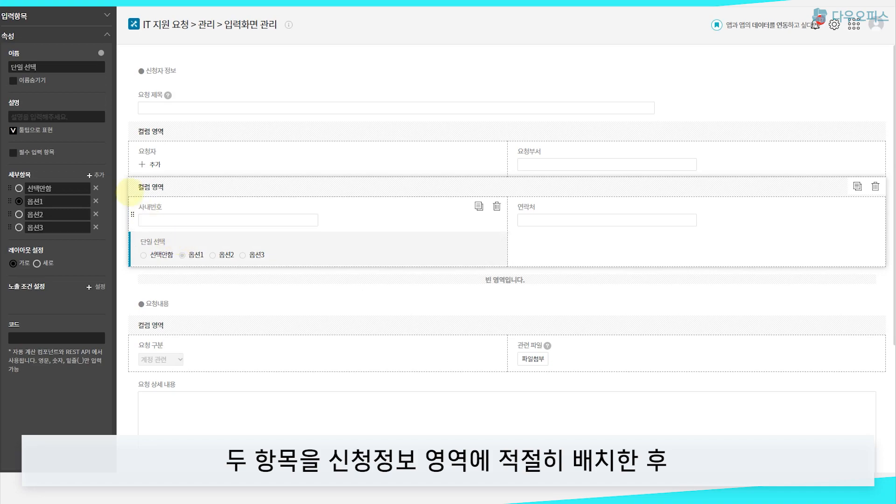
left_click(42, 66)
key("BackSpace")
key("BackSpace")
key("BackSpace")
key("BackSpace")
key("BackSpace")
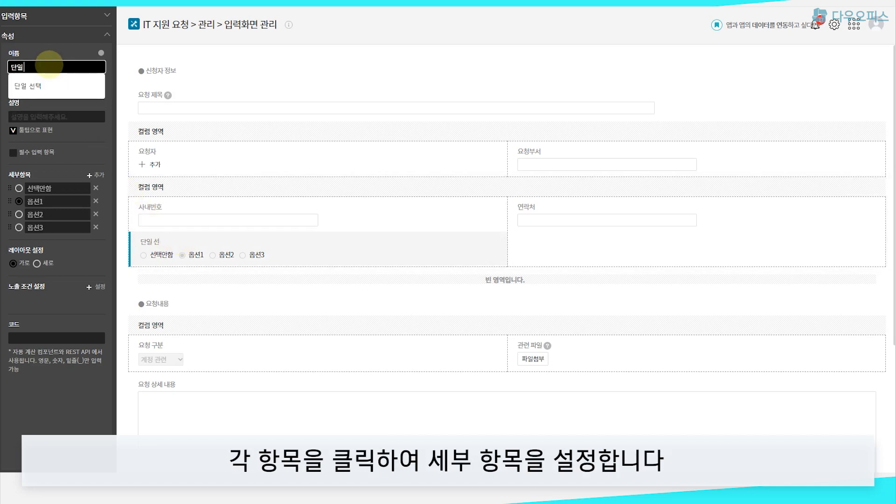
type("긴급도")
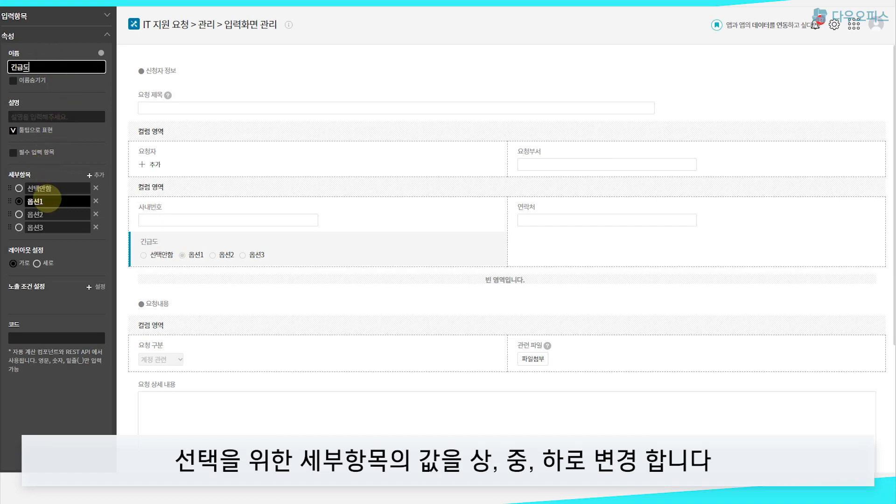
left_click_drag(48, 201, 25, 201)
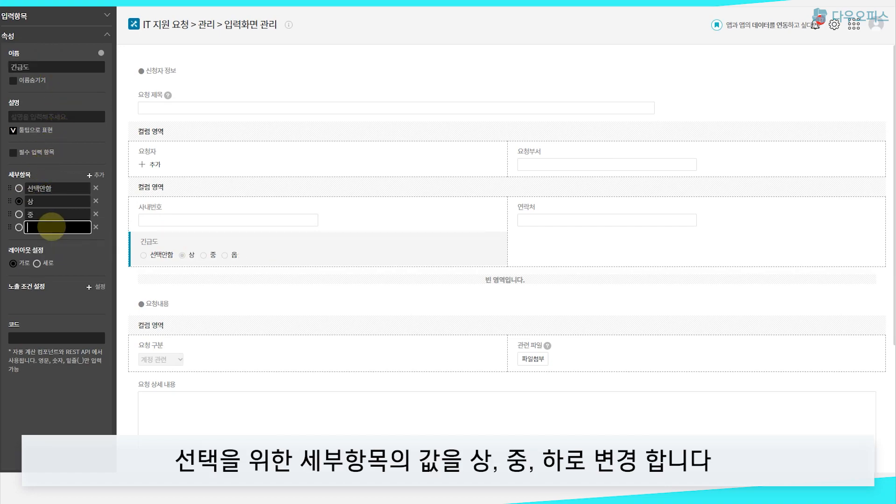
type("하")
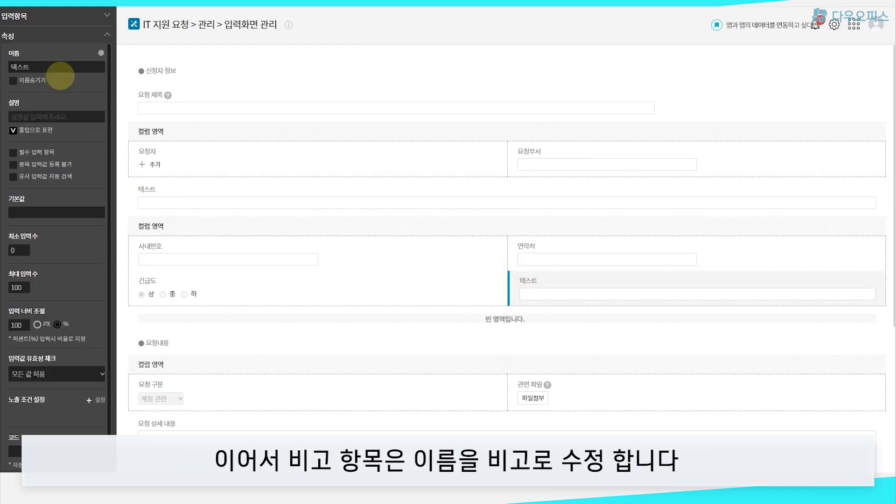
Rename the 텍스트 item below 연락처 as 비고.
left_click(48, 64)
key("BackSpace")
key("BackSpace")
key("BackSpace")
type("비고")
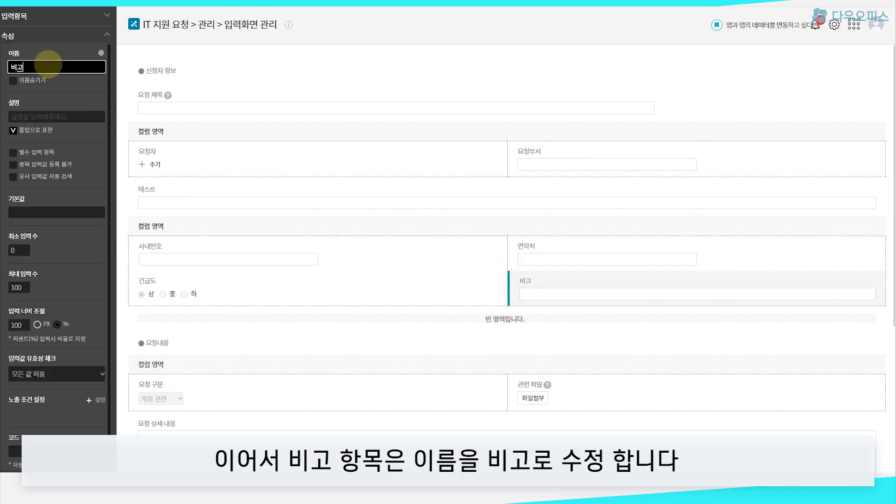
Save the changes to the input screen form.
left_click(92, 14)
scroll(460, 201, "down", 3)
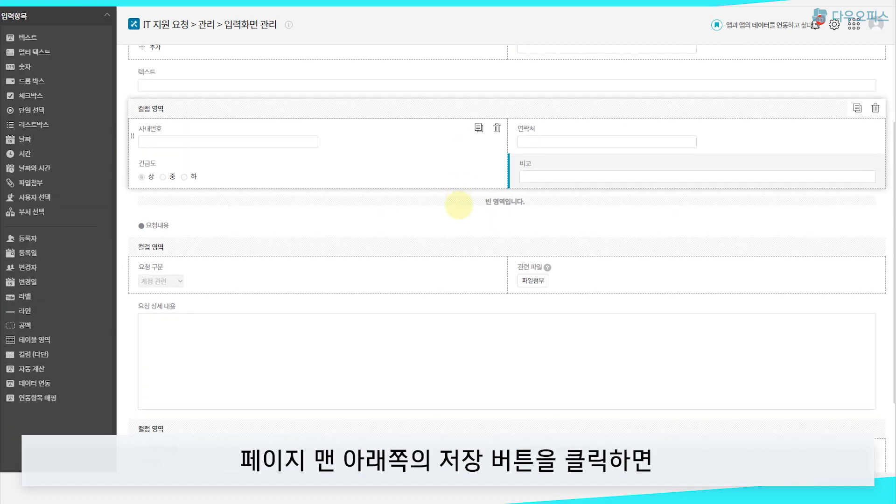
scroll(459, 206, "down", 5)
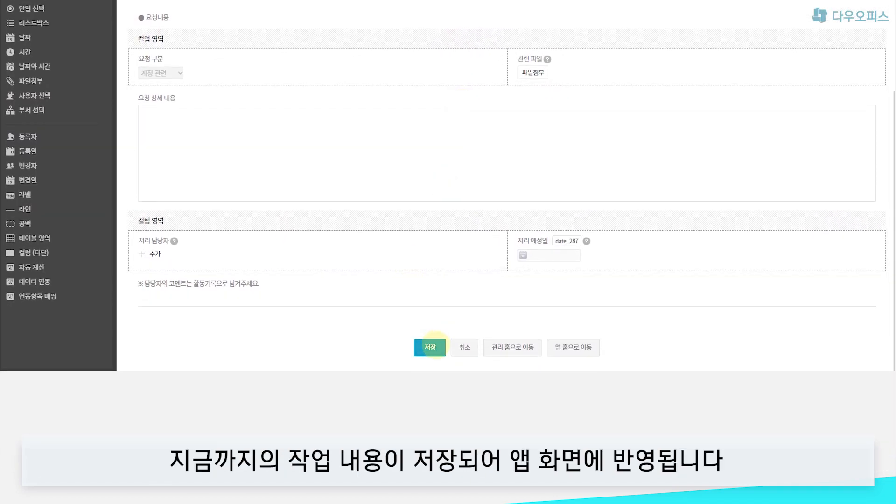
left_click(430, 347)
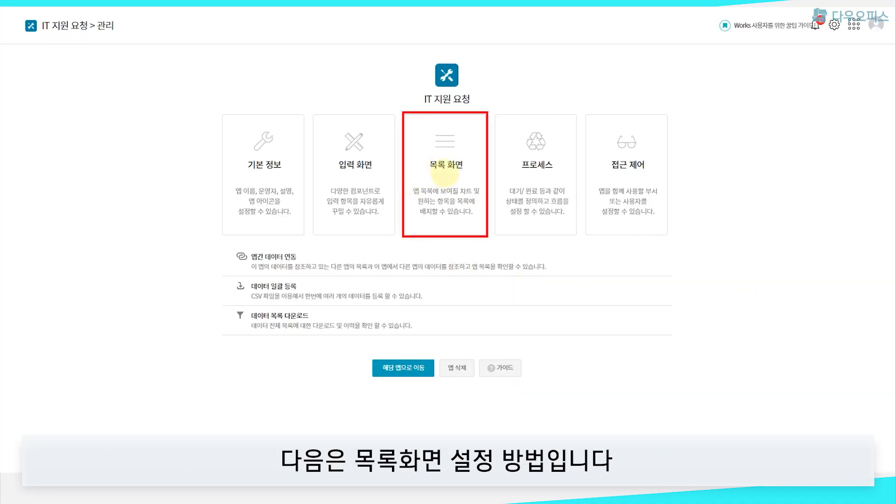
Open the list screen (목록 화면) settings and add a chart named 월별등록현황.
left_click(445, 173)
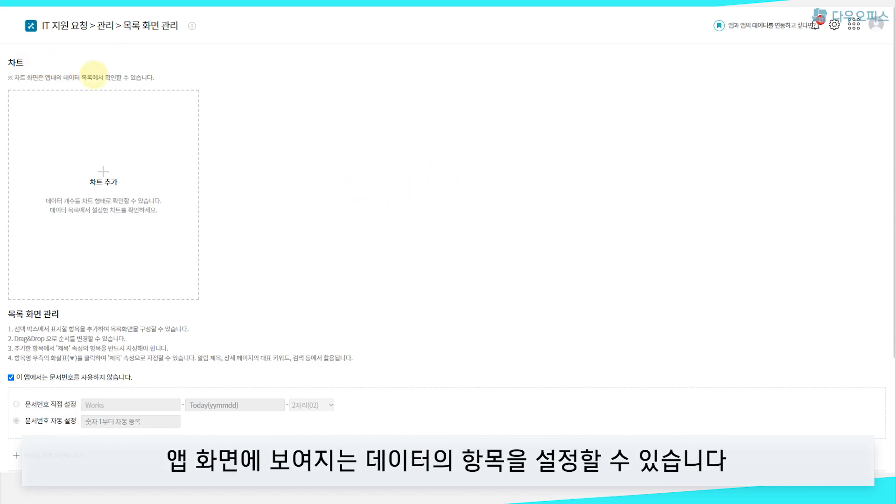
left_click(103, 171)
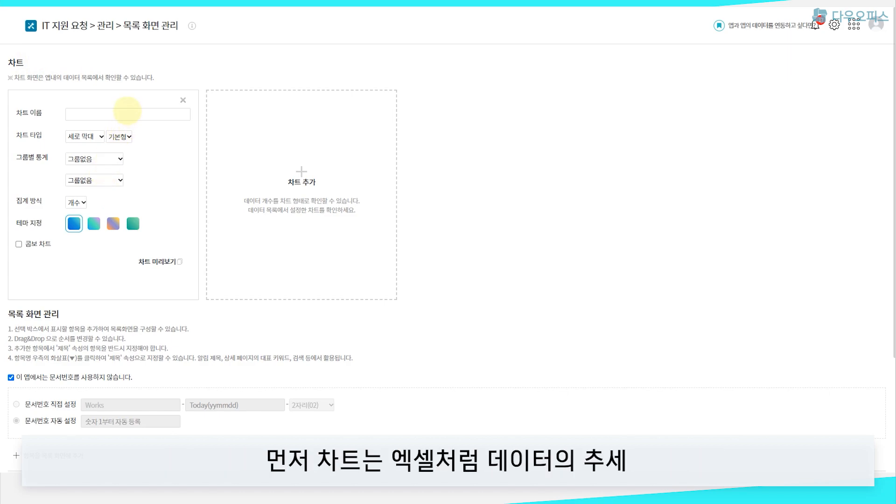
left_click(127, 112)
type("d")
key("BackSpace")
type("월별등ㄹ록현화")
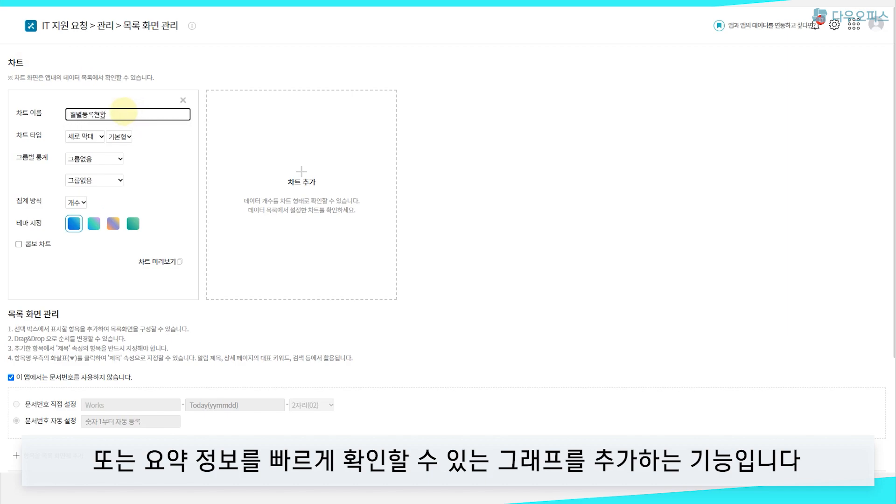
Configure the 월별등록현황 chart as 꺾은 선형 with the 기본형 style, grouped by 등록일, and preview it.
left_click(99, 137)
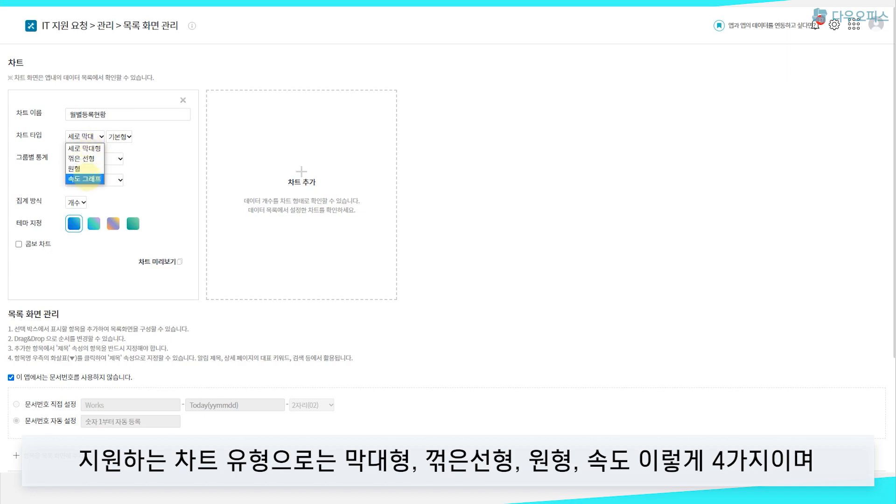
left_click(83, 158)
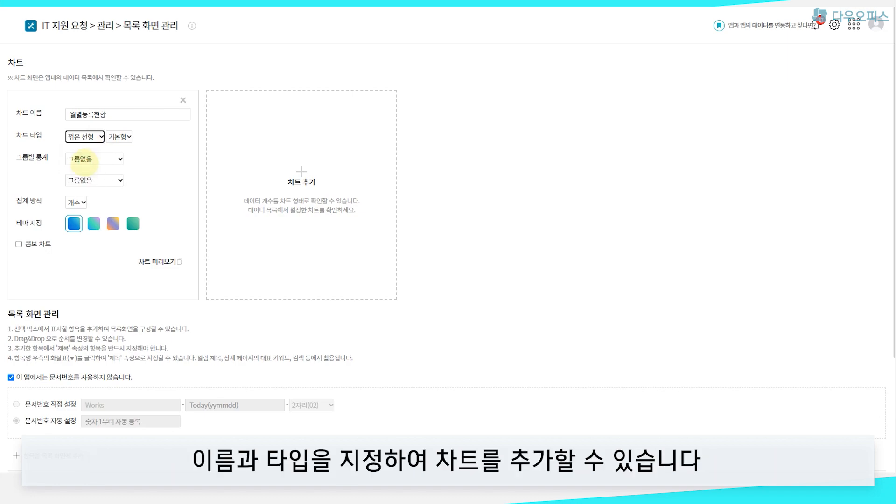
left_click(119, 136)
left_click(120, 137)
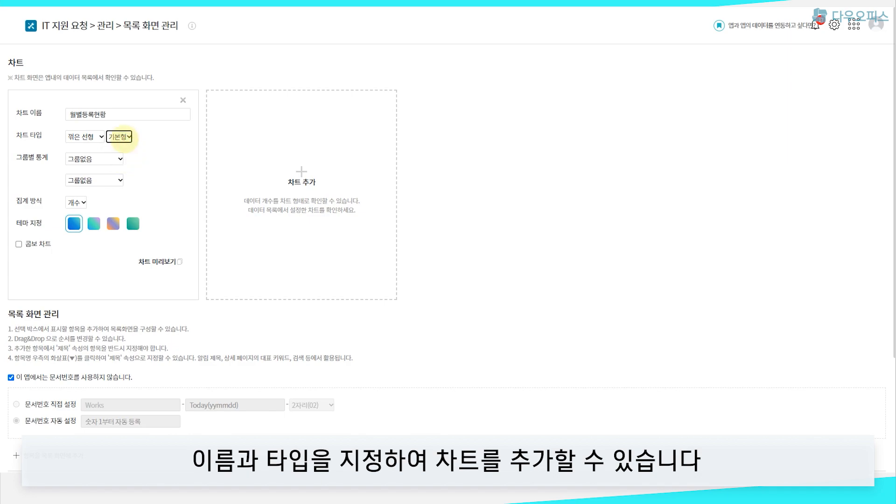
left_click(122, 159)
left_click(93, 292)
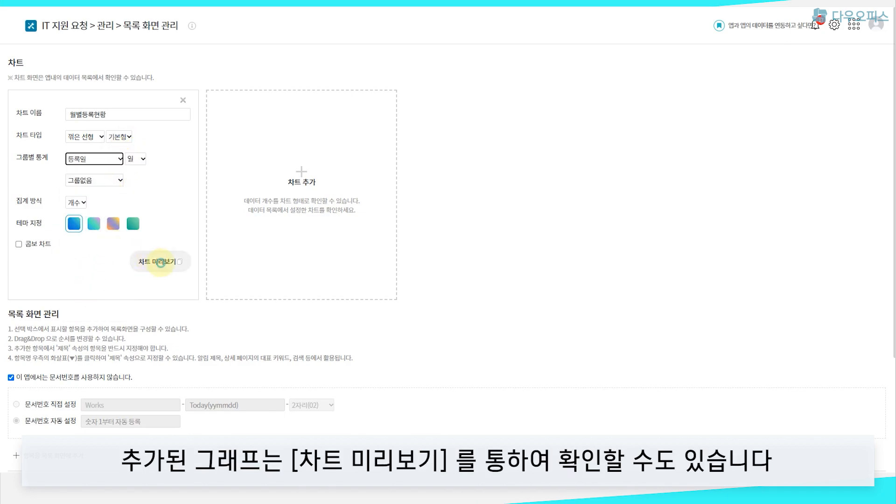
left_click(160, 261)
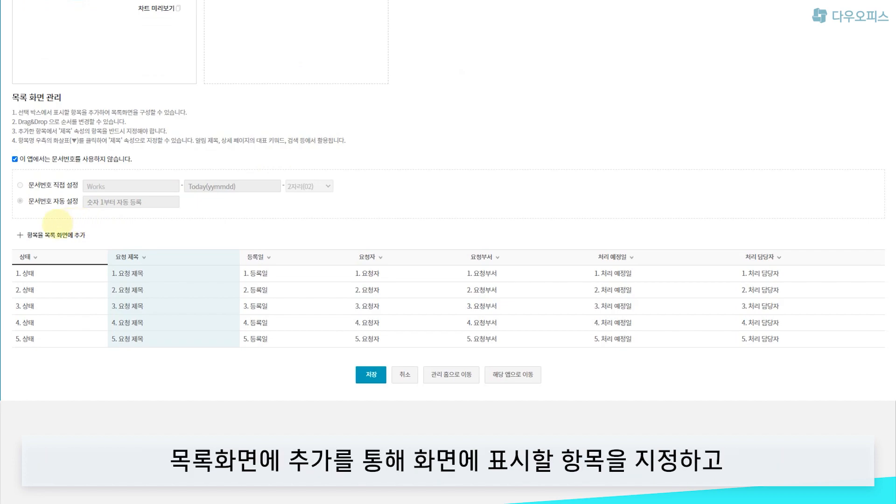
Add 사내번호, 연락처, 긴급도 and 비고 to the list columns, and move 요청부서 before 요청자 and 처리 담당자 before 처리 예정일.
left_click(20, 235)
left_click(20, 316)
left_click(20, 331)
left_click(20, 346)
left_click(173, 230)
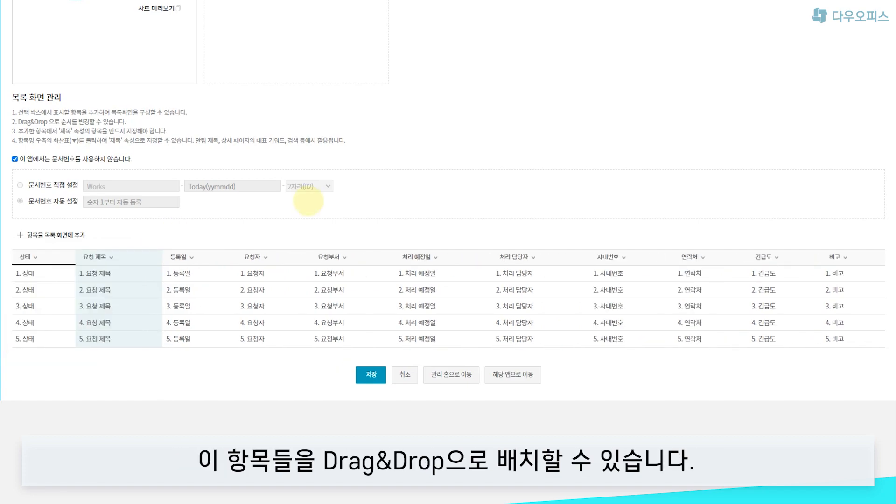
left_click_drag(320, 252, 255, 254)
left_click_drag(500, 254, 430, 256)
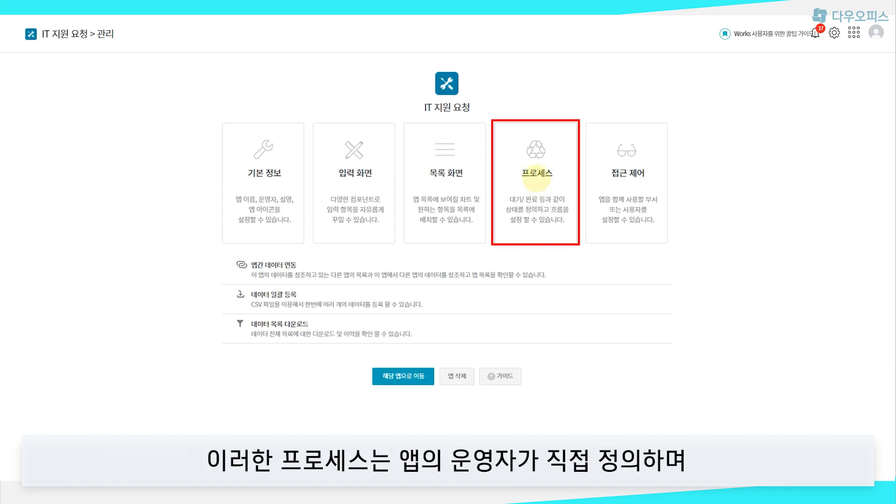
In the app's process settings (프로세스), add a status named 접수 and place it between 대기 and 진행.
left_click(536, 178)
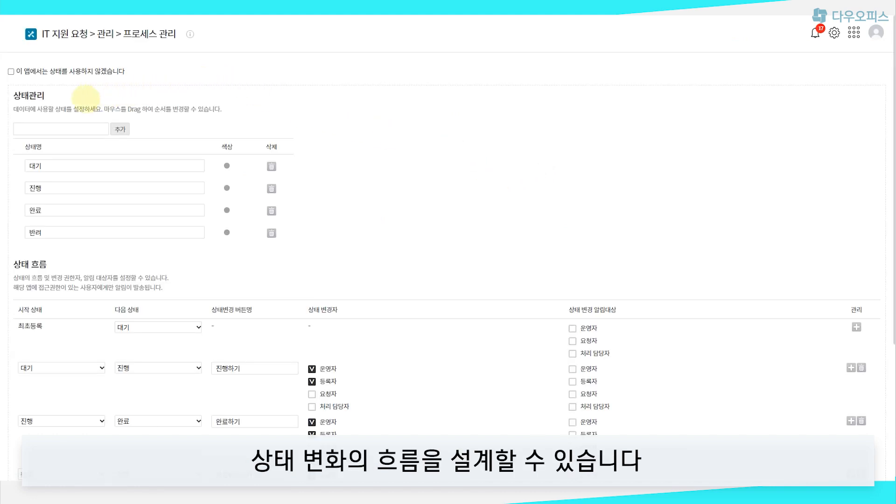
left_click(87, 166)
left_click(75, 188)
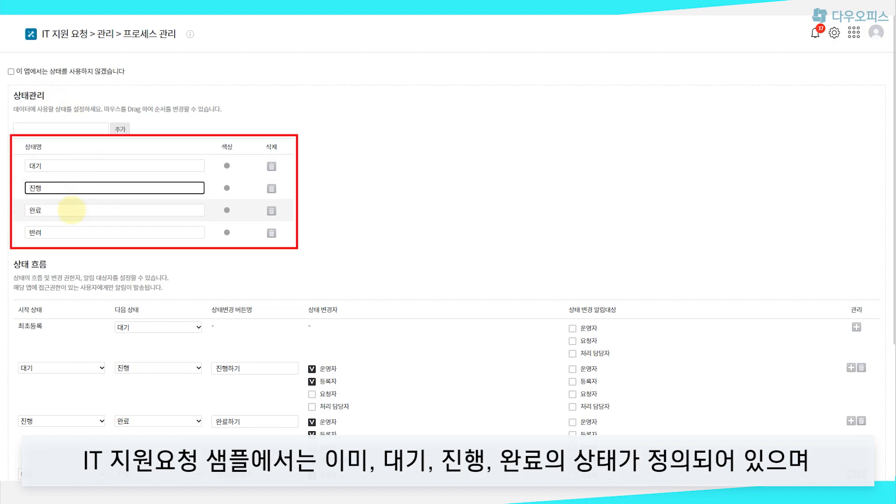
left_click(71, 210)
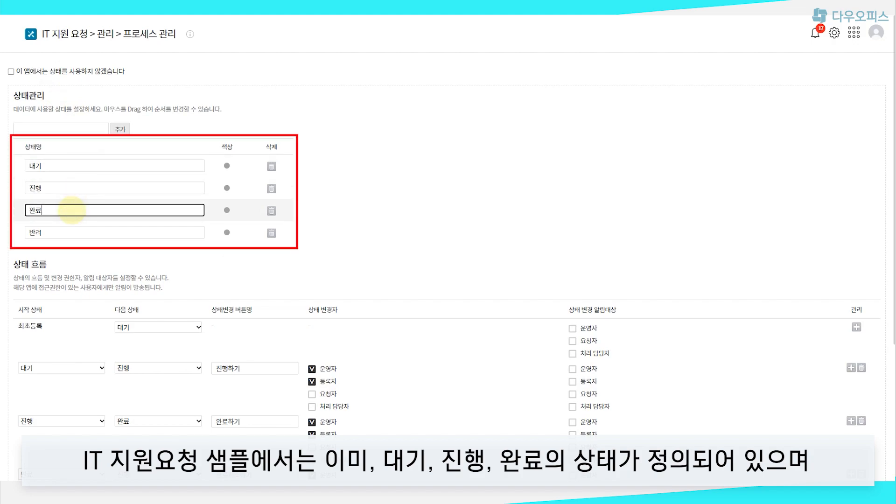
left_click(61, 125)
type("접수")
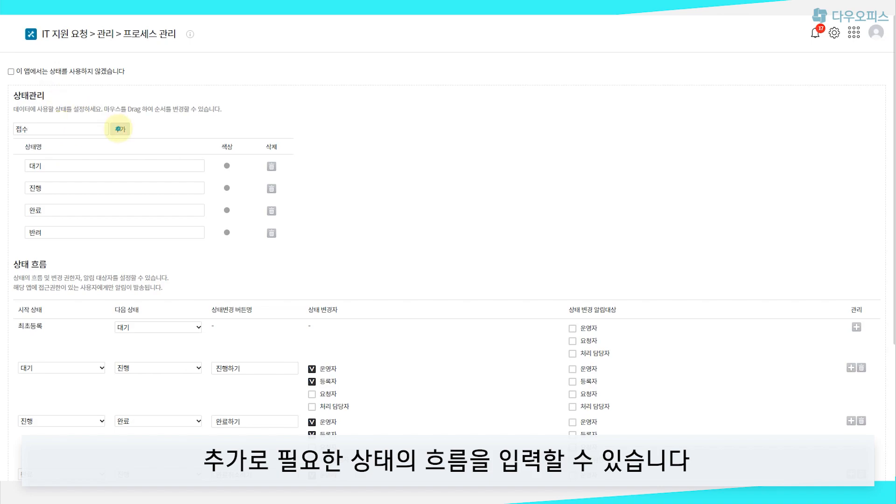
left_click(120, 129)
left_click_drag(210, 254, 210, 186)
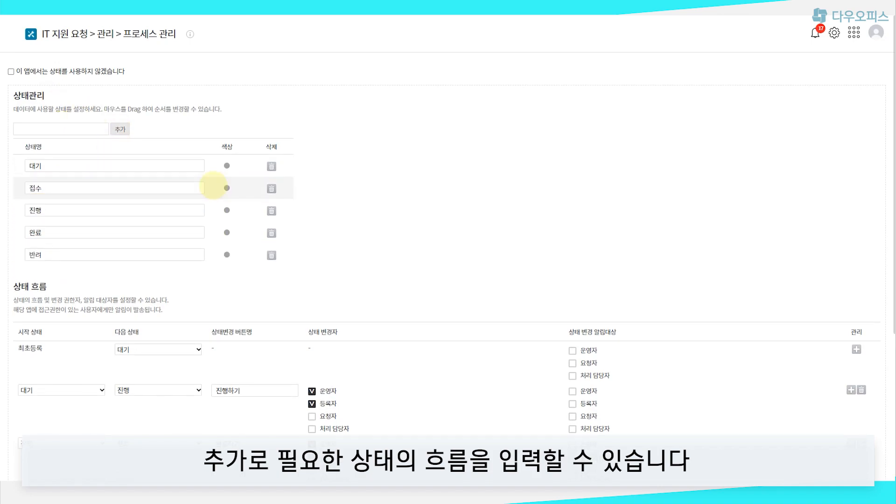
Review the start and next status choices in the first rows of the 상태 흐름 table.
scroll(357, 176, "down", 4)
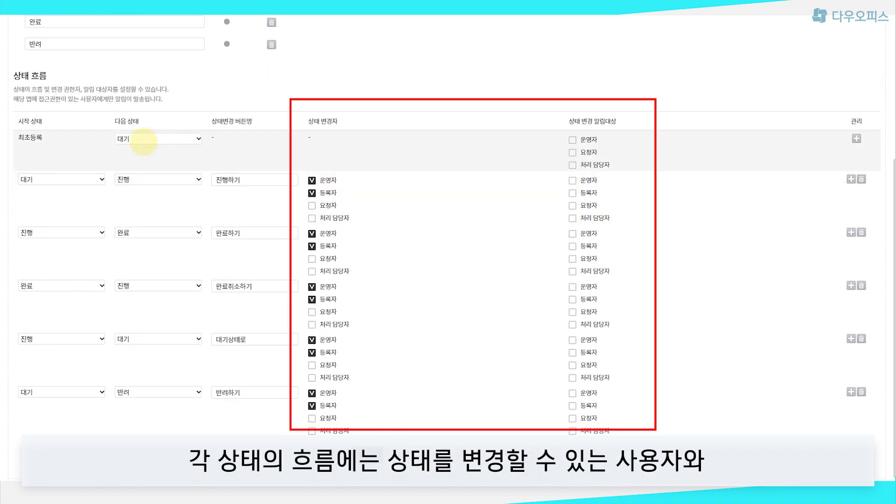
left_click(144, 140)
left_click(144, 141)
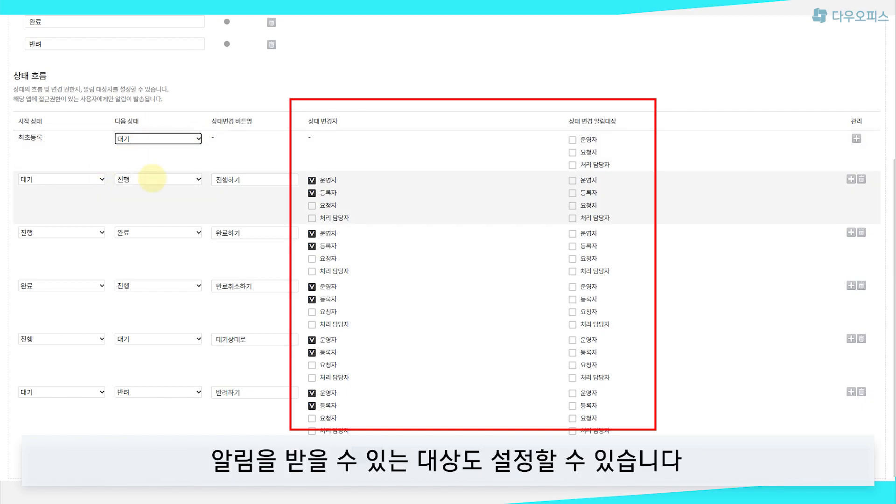
left_click(152, 179)
left_click(123, 210)
left_click(99, 232)
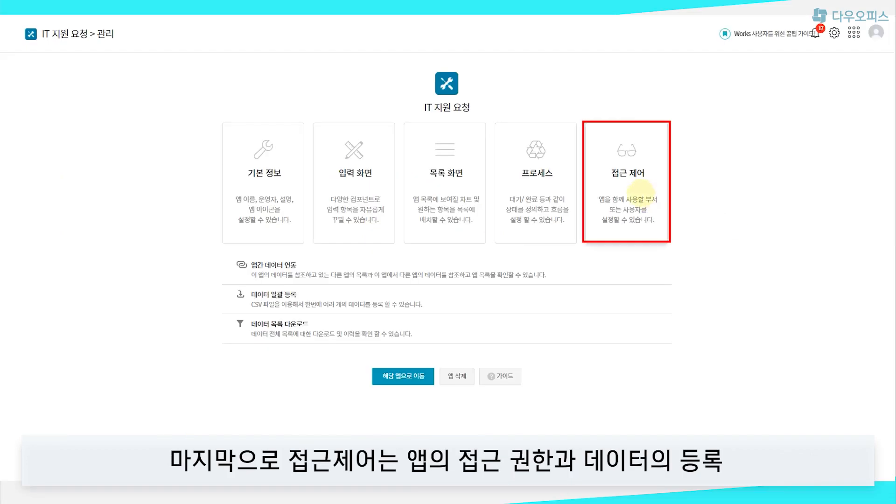
Open the access control settings (접근 제어) of the IT 지원 요청 app.
left_click(627, 187)
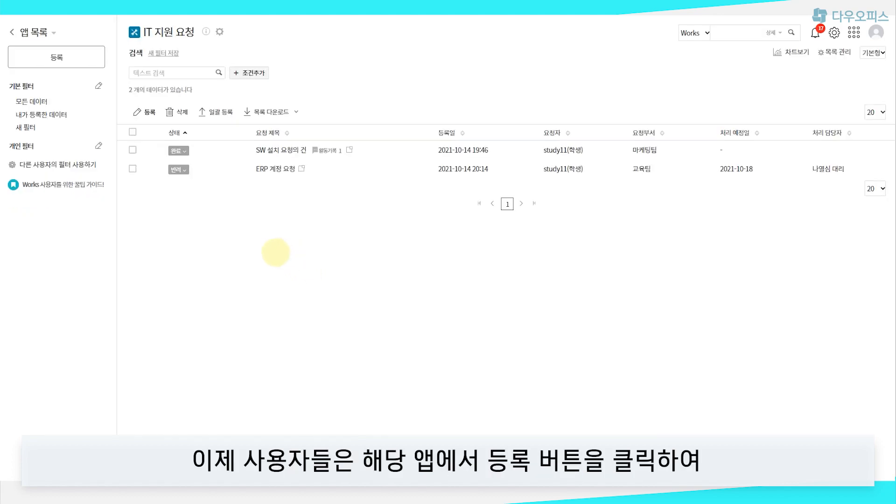
Register a request titled 네트워크 신규 설치 요청 with 긴급도 상, 비고 "빠른 요청 드립니다." and 요청 구분 네트워크 관련.
left_click(55, 58)
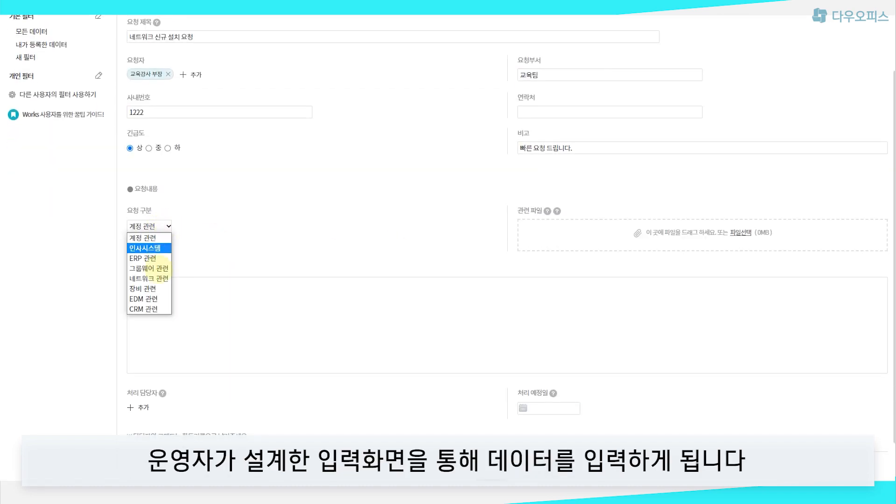
left_click(150, 280)
scroll(392, 248, "down", 2)
left_click(490, 431)
scroll(464, 344, "down", 4)
scroll(409, 248, "up", 4)
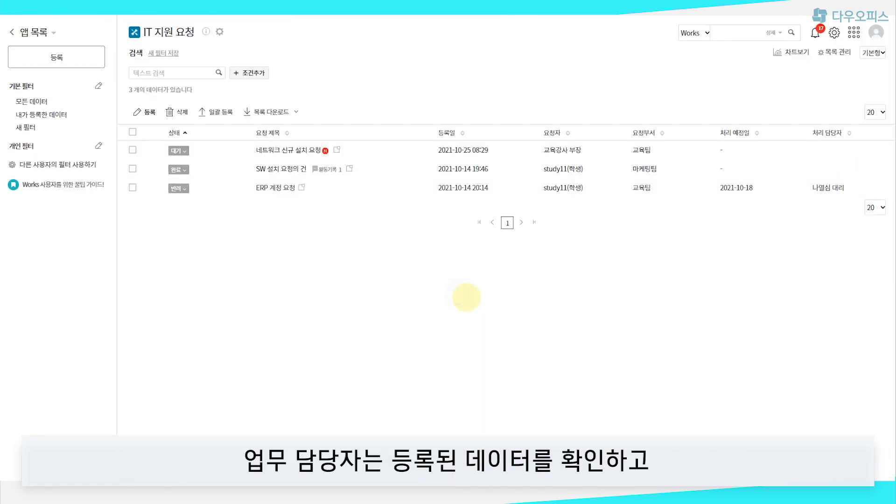
Edit the 네트워크 신규 설치 요청 record to assign a 처리 담당자 and set the 처리 예정일 to 2021-10-29, and save it.
left_click(286, 149)
scroll(380, 230, "down", 5)
scroll(331, 225, "up", 5)
left_click(208, 59)
scroll(176, 410, "down", 4)
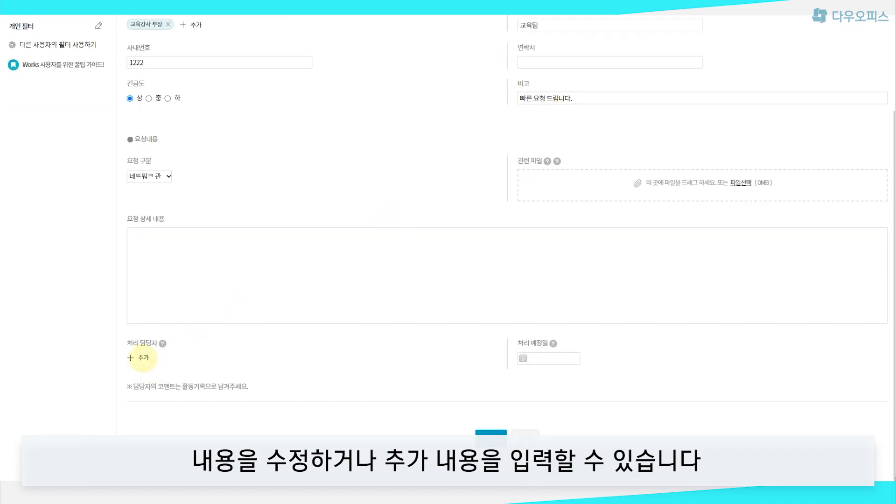
left_click(175, 410)
left_click(812, 213)
left_click(826, 285)
left_click(524, 359)
left_click(565, 419)
left_click(491, 433)
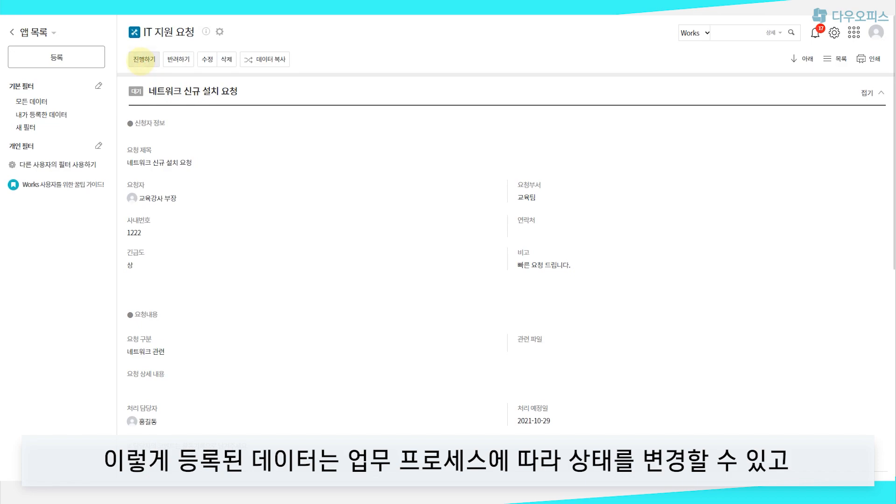
Change the request's status to 진행 and post the activity note "네트워크 설치 작업 접수 완료 하였습니다, 작업 완료 예정일은 10월 31 예정 입니다.".
left_click(142, 59)
scroll(286, 206, "down", 8)
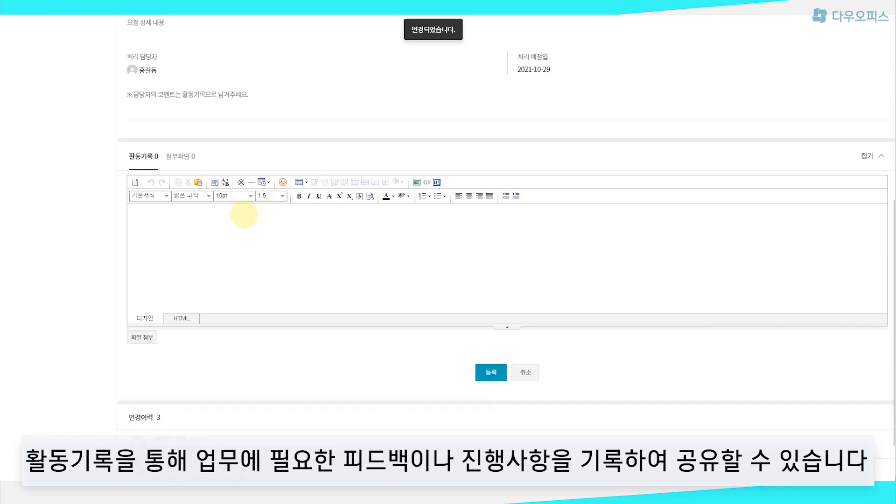
type("네트워크 설치 작업 접수 완료 하였습니다")
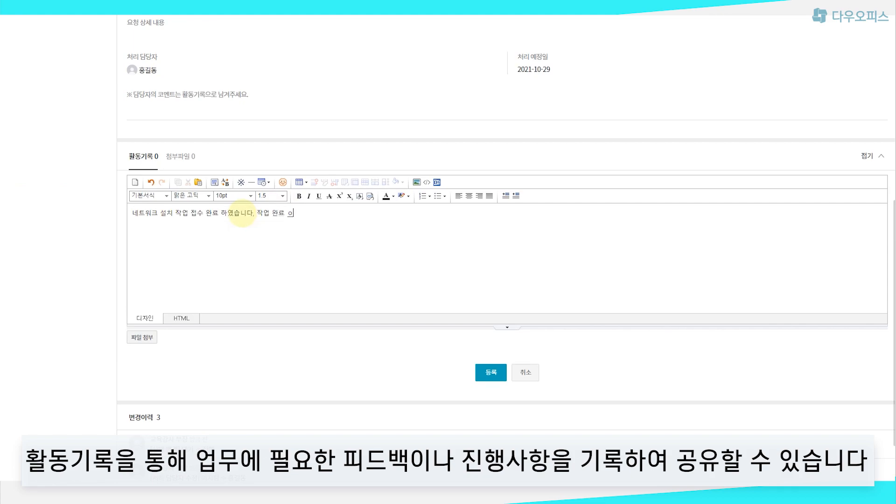
type(", 작업 완료 예정일은 10월 31 예정 입니다.")
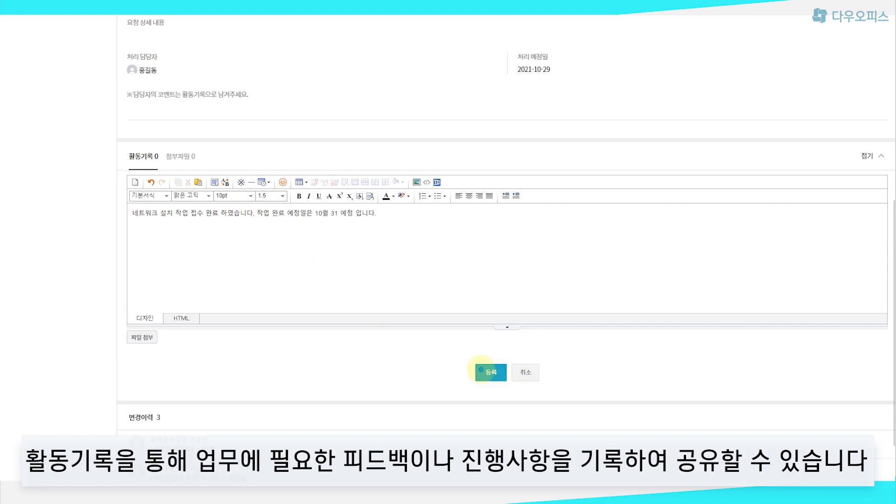
left_click(491, 372)
scroll(437, 187, "down", 2)
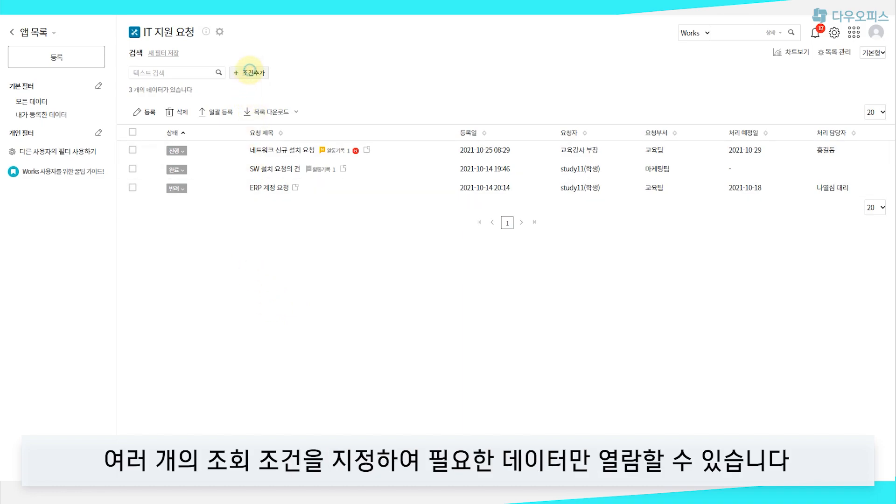
Add 긴급도 and 상태 as search conditions and filter the request list by 긴급도 상 and 상태 진행.
left_click(251, 72)
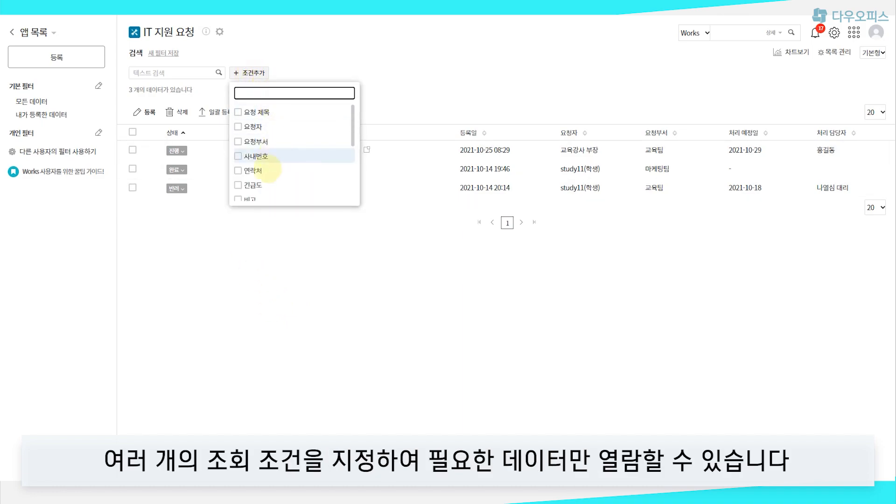
left_click(255, 185)
scroll(255, 185, "down", 5)
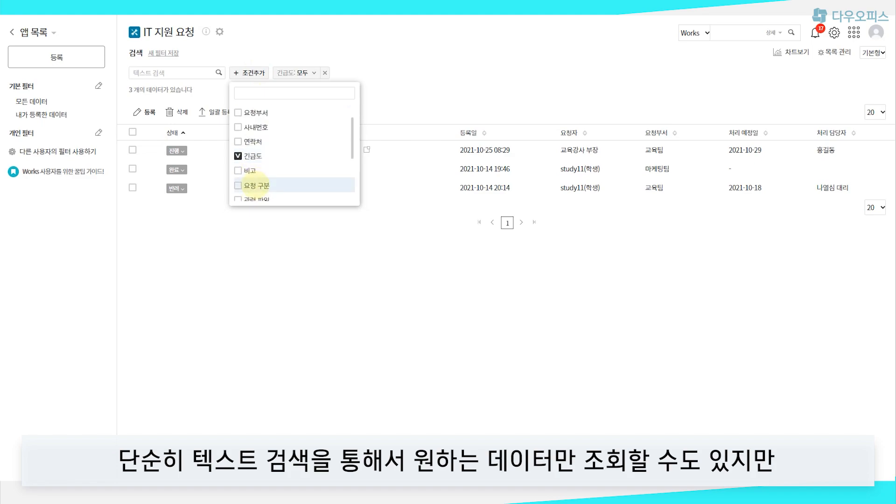
scroll(256, 185, "down", 3)
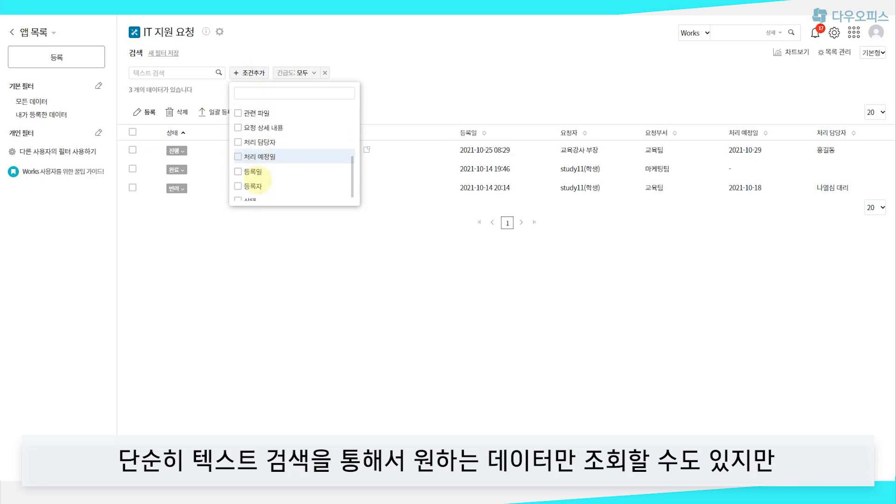
left_click(250, 194)
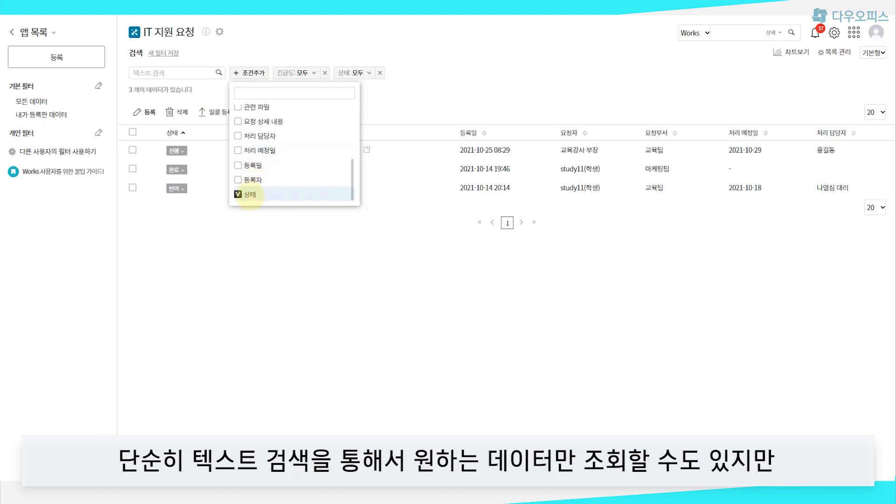
left_click(286, 266)
left_click(312, 73)
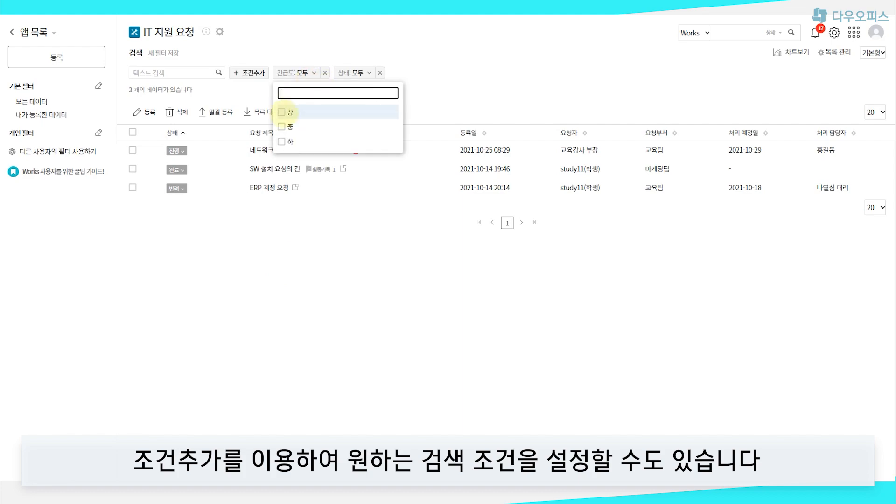
left_click(282, 113)
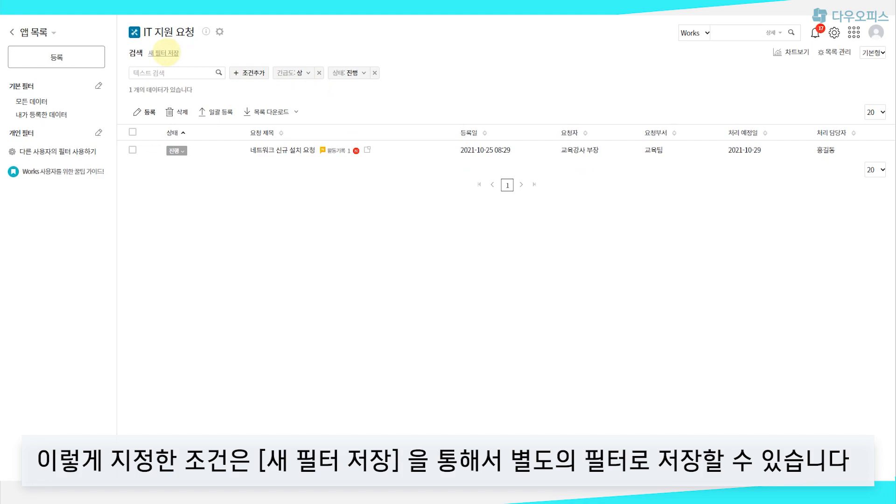
Save the current search conditions as a basic filter (기본 필터) named 긴급 진행 리스트.
left_click(163, 53)
left_click_drag(381, 256, 322, 261)
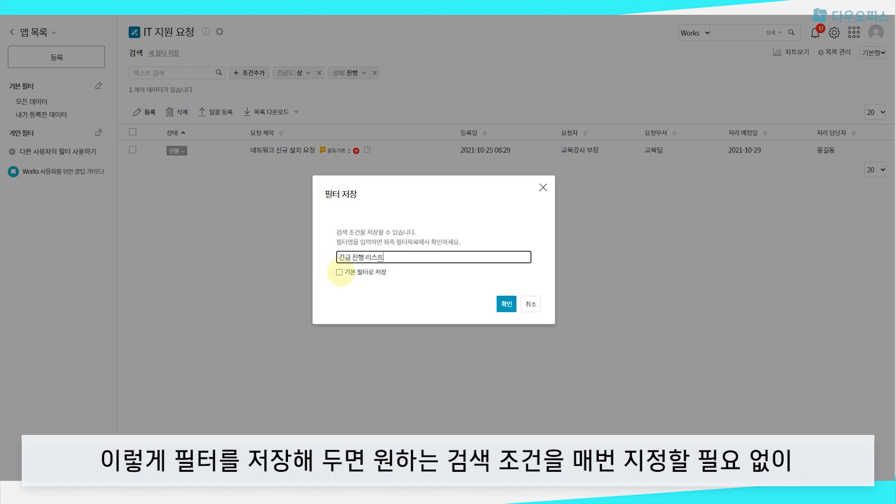
left_click(339, 272)
left_click(507, 304)
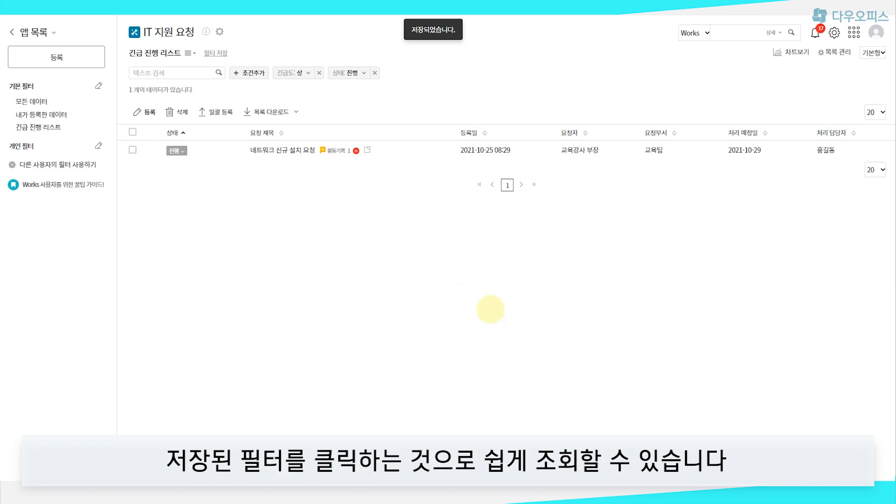
View the list with the saved 긴급 진행 리스트 filter, with 모든 데이터, and with the saved filter again.
left_click(49, 126)
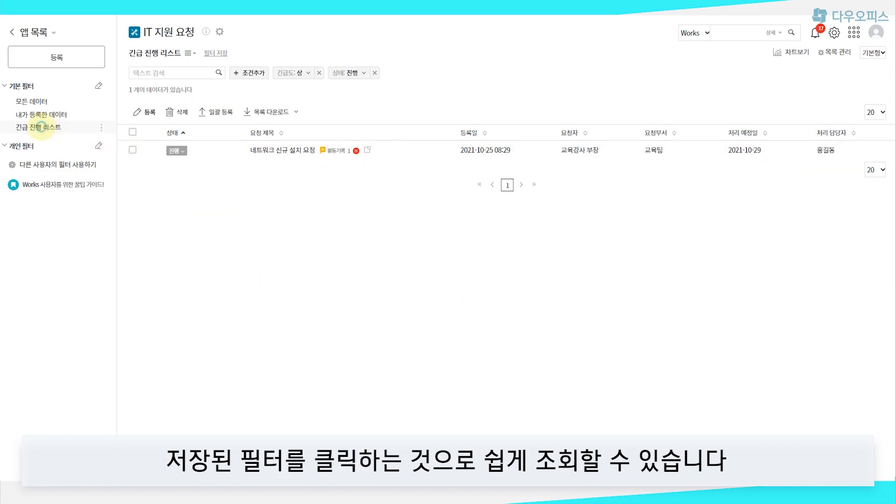
left_click(37, 102)
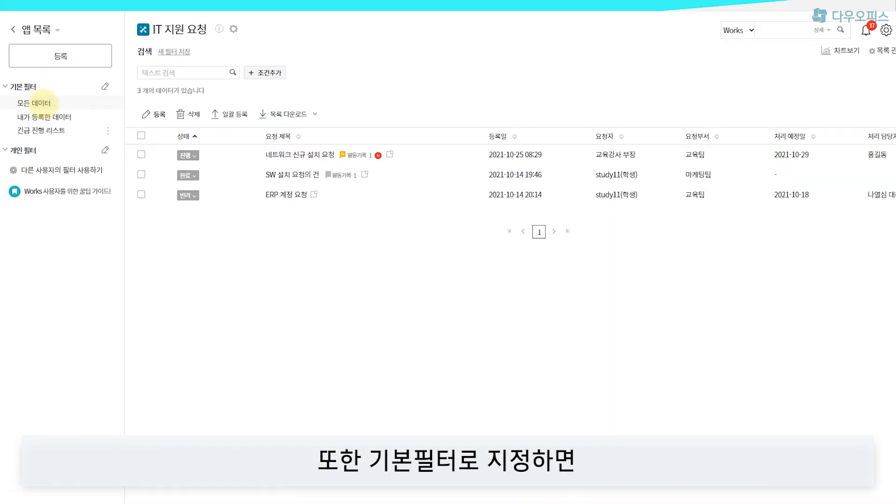
left_click(37, 127)
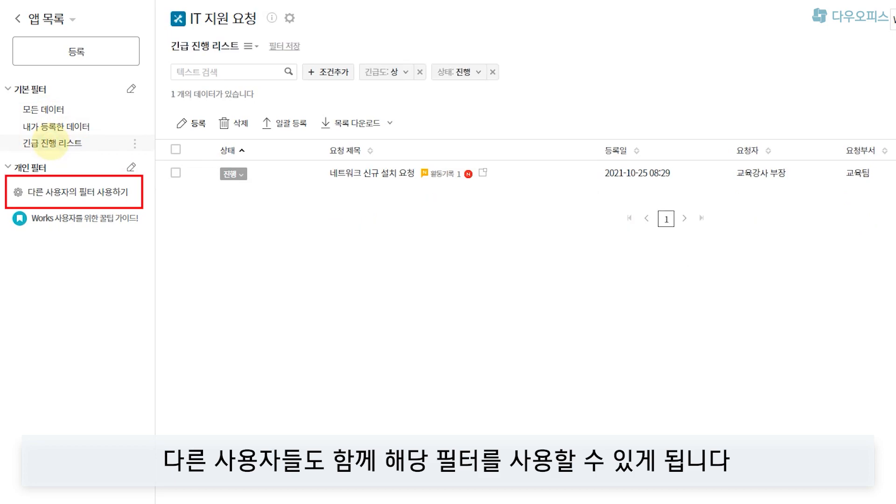